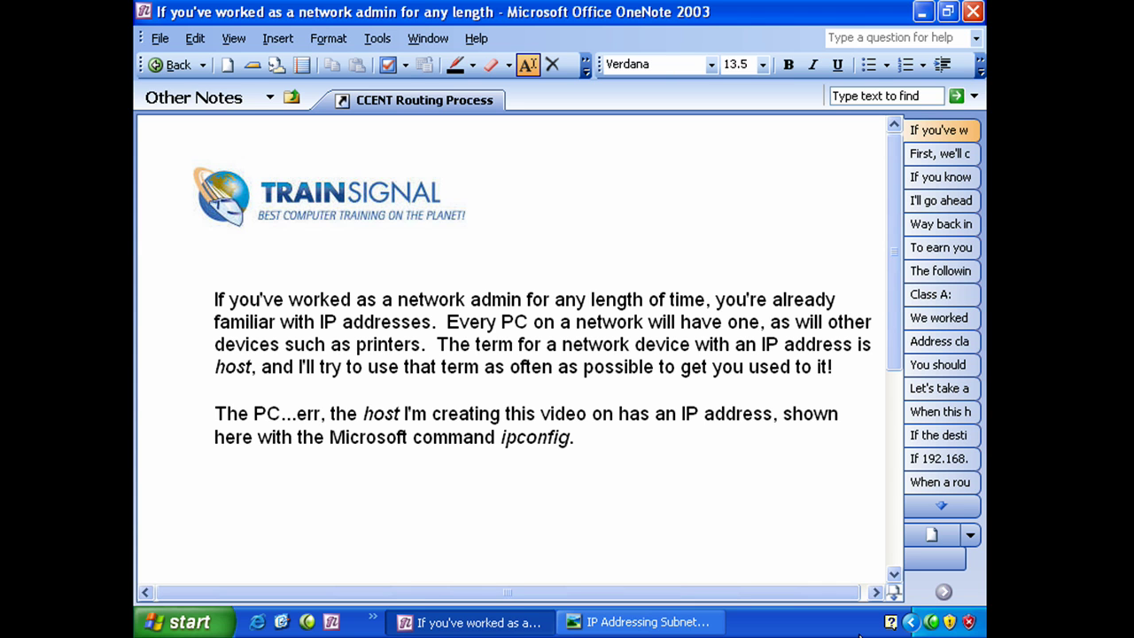
# Open a Command Prompt by running cmd and move its window down over the notes page
pyautogui.click(184, 622)
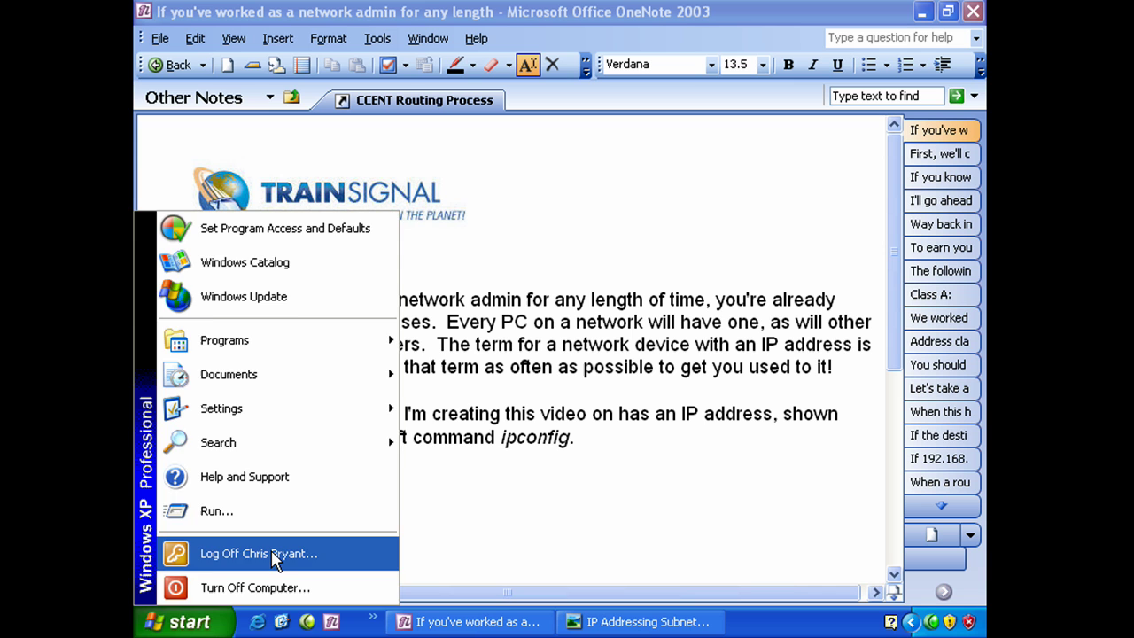
pyautogui.click(283, 510)
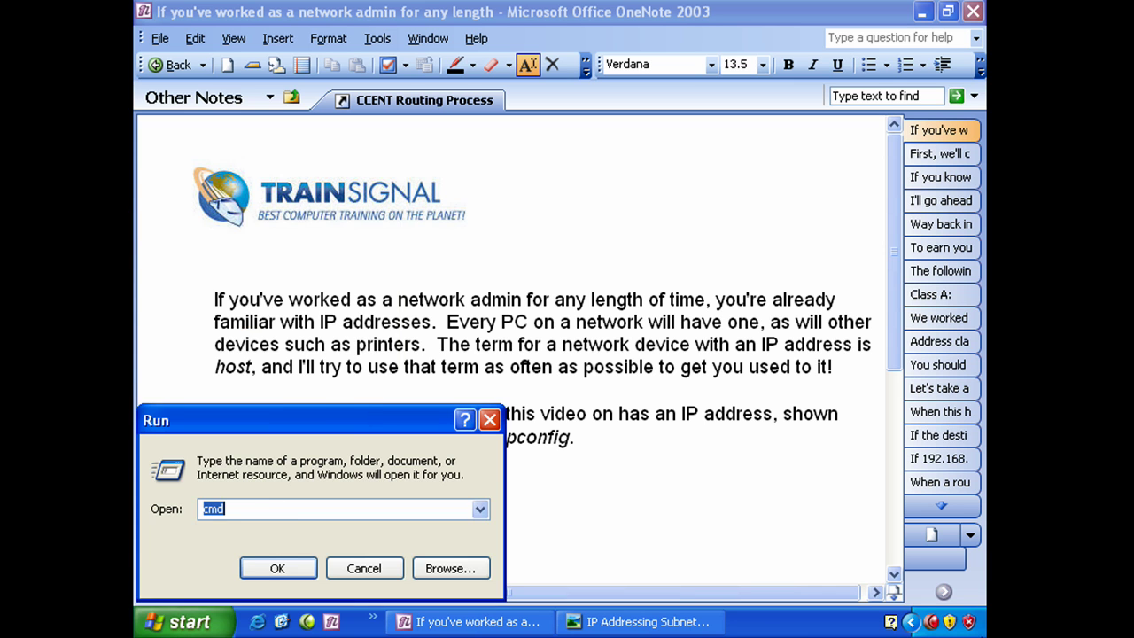
pyautogui.press('Return')
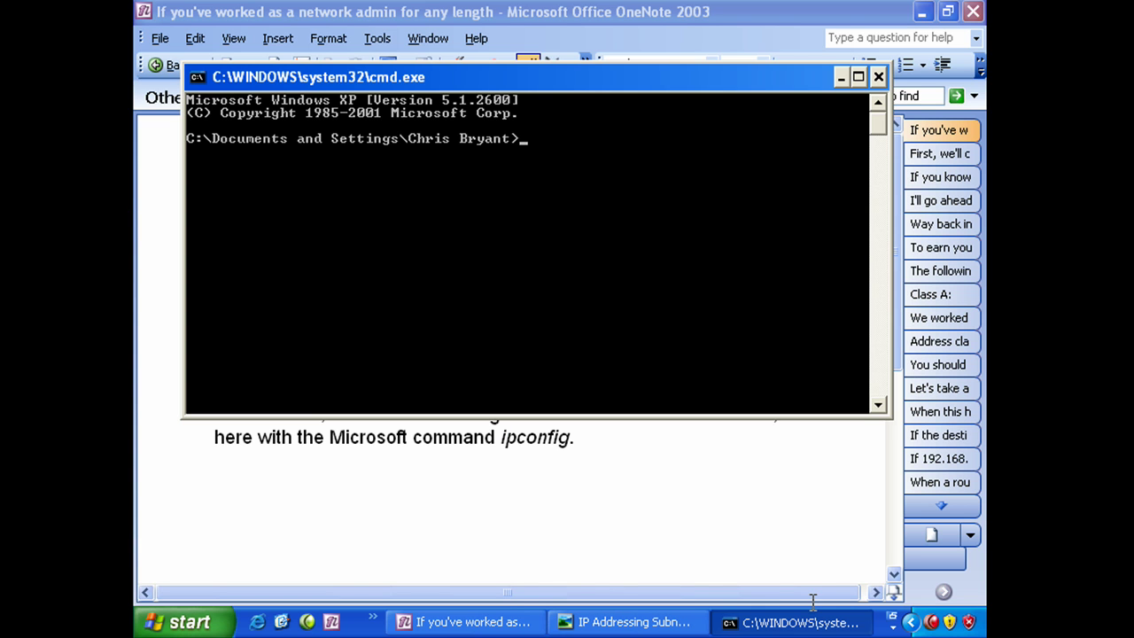
pyautogui.moveTo(592, 85); pyautogui.dragTo(582, 159)
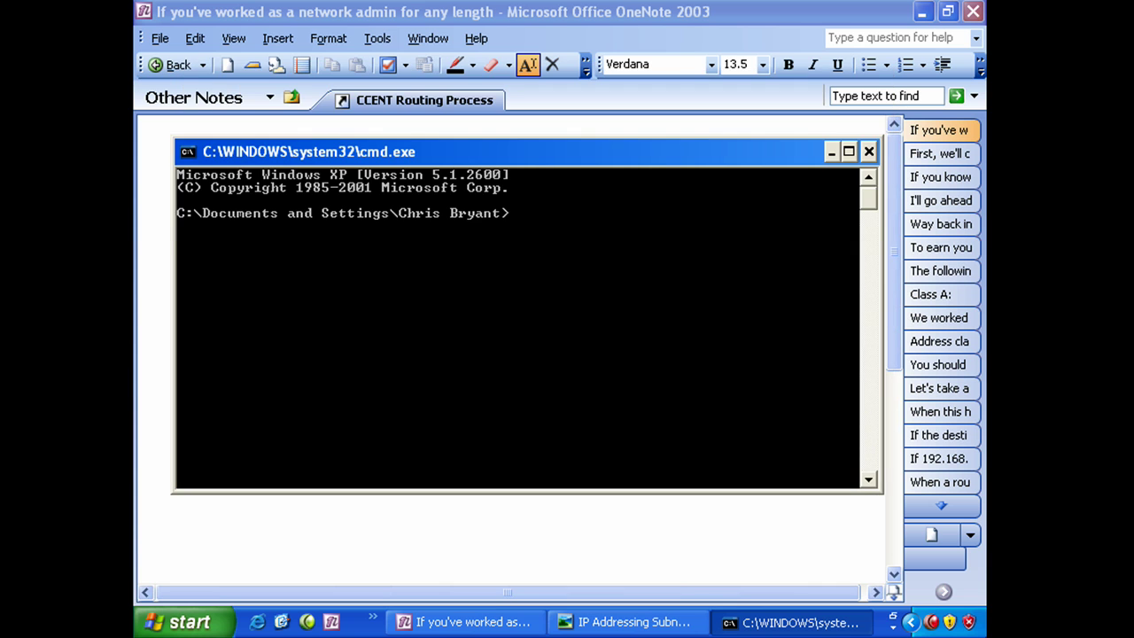
# Change up two directory levels to the C:\ root with cd.. and run ipconfig to display the host's IP configuration
pyautogui.write('cd..')
pyautogui.press('Return')
pyautogui.write('cd..')
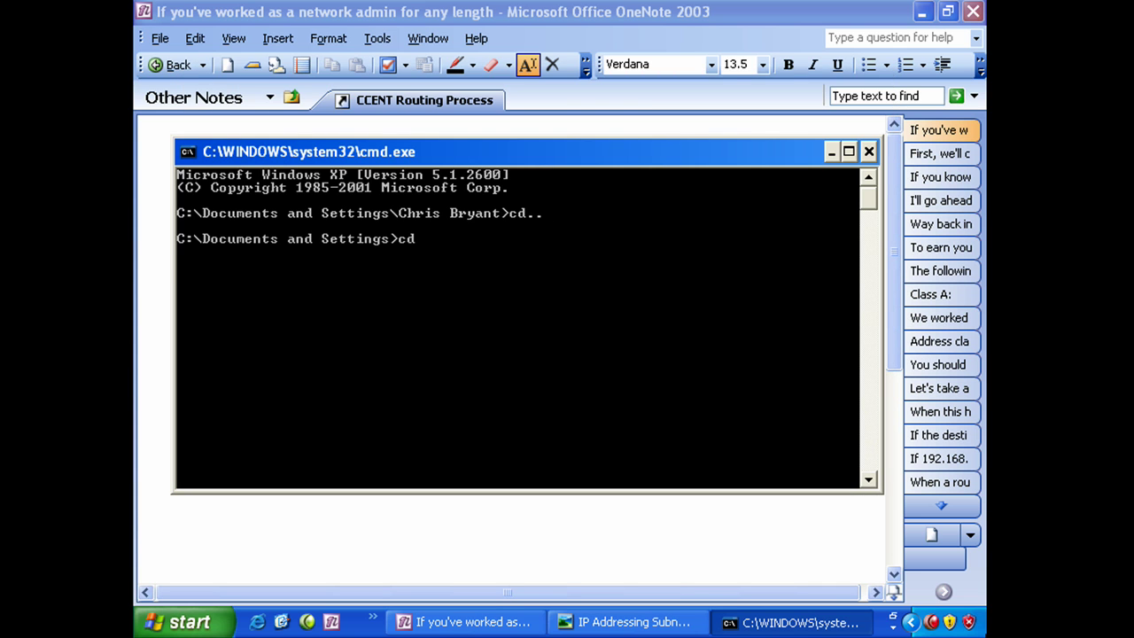
pyautogui.press('Return')
pyautogui.write('ipconfig')
pyautogui.press('Return')
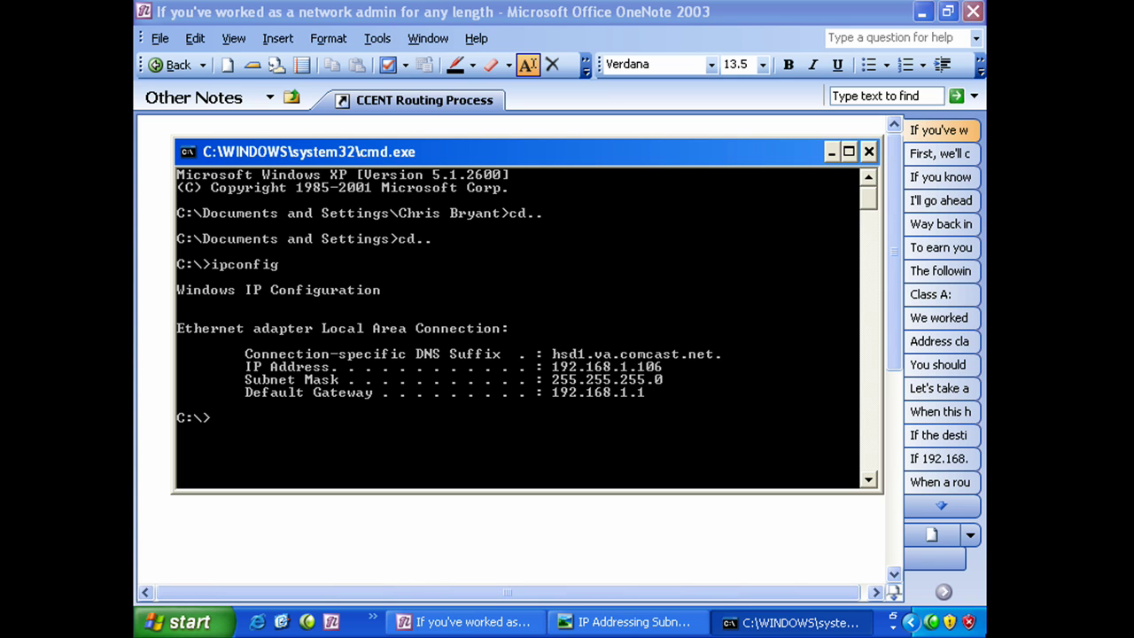
# Go through the OneNote pages to the one beginning "If you know the basics of binary" and delete its italic paragraph
pyautogui.click(922, 159)
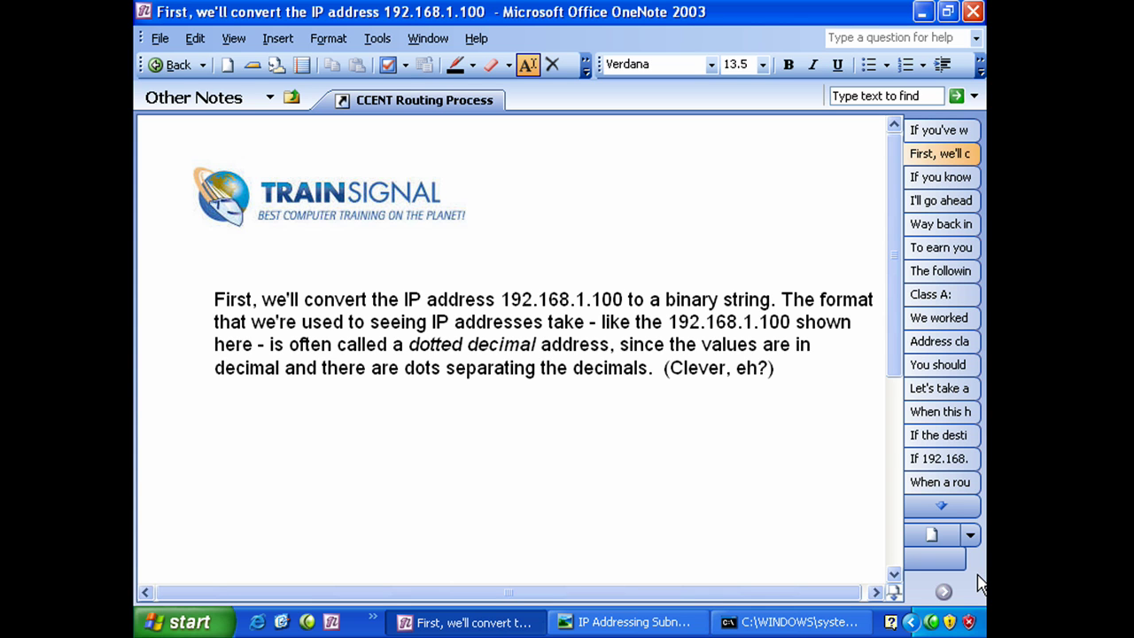
pyautogui.click(938, 180)
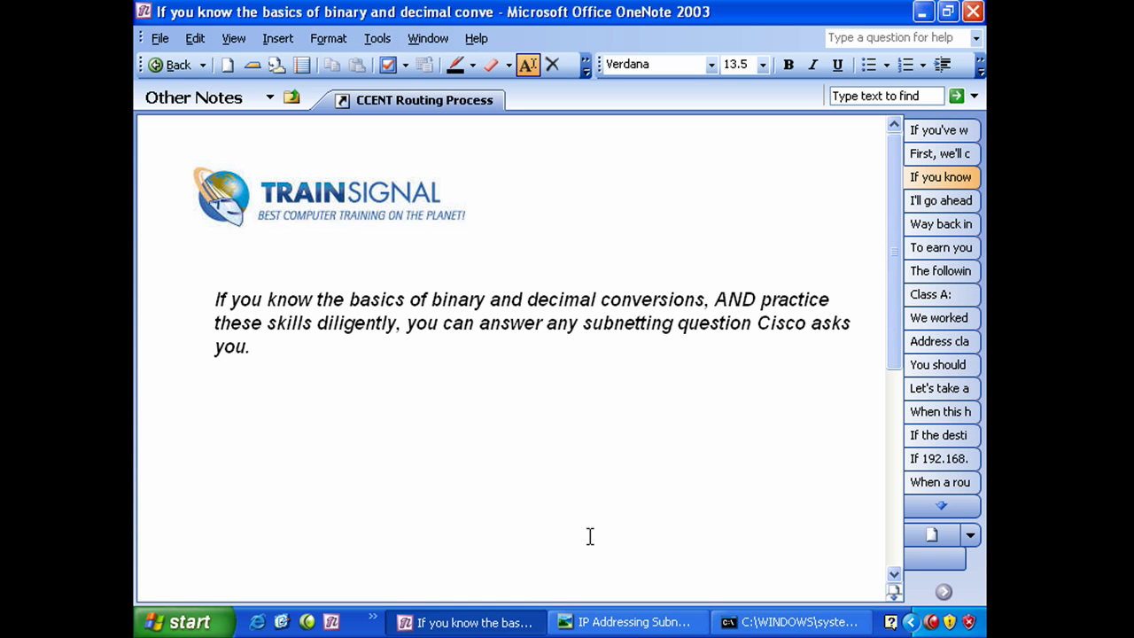
pyautogui.click(946, 201)
pyautogui.click(943, 177)
pyautogui.moveTo(322, 400); pyautogui.dragTo(203, 296)
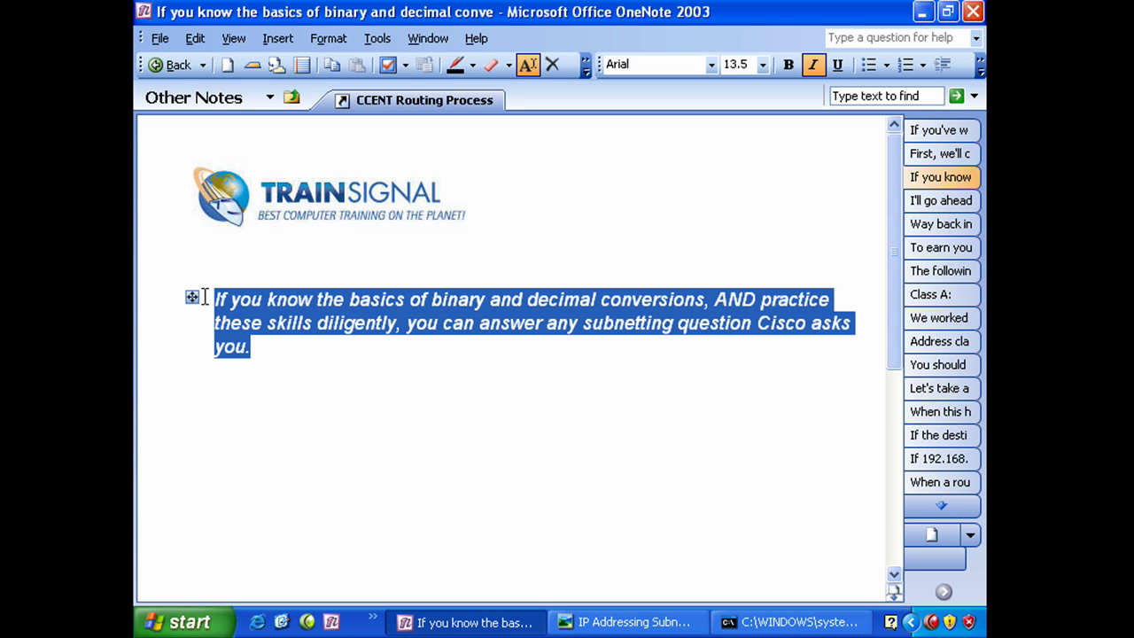
pyautogui.press('Delete')
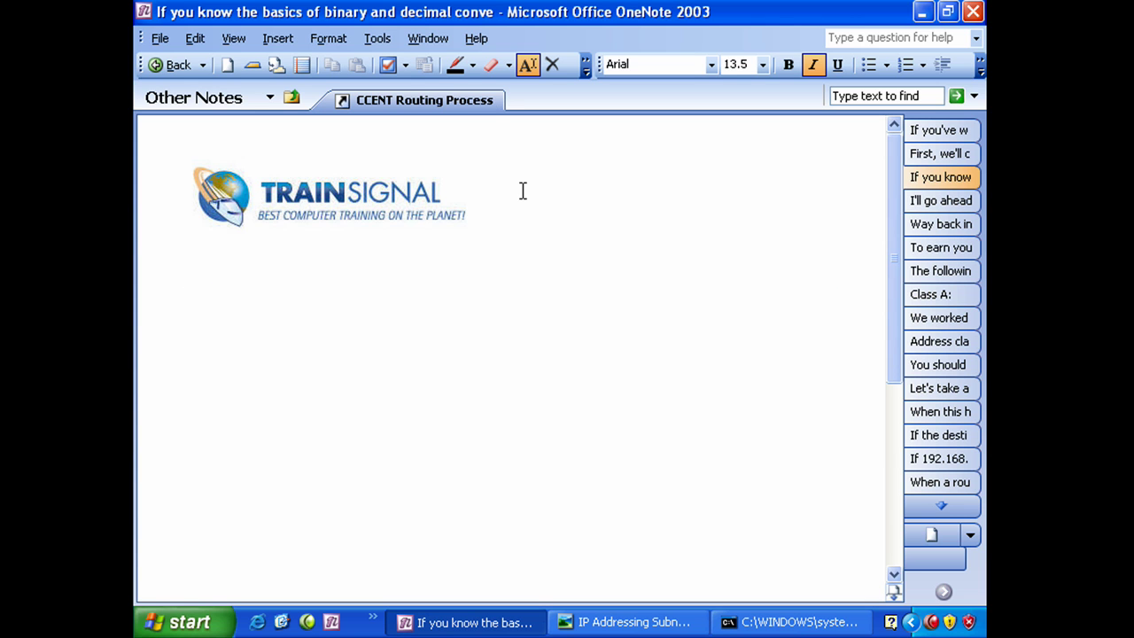
# Turn off italic formatting and enter the address 192.168.1.100 on the emptied page, followed by a new line
pyautogui.click(813, 65)
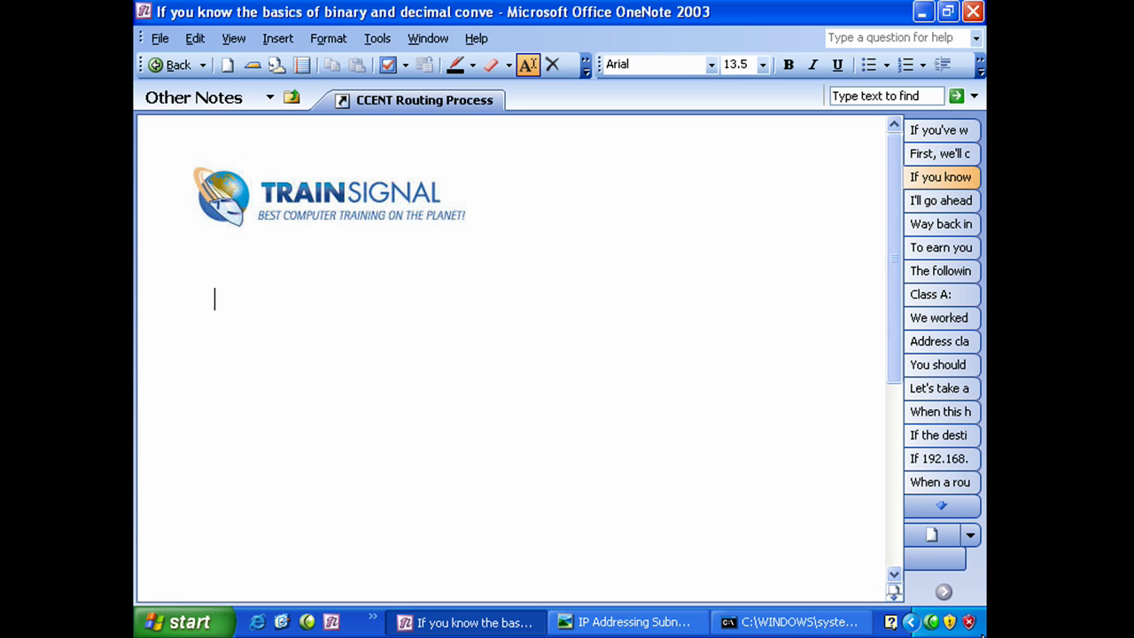
pyautogui.write('192.168.1.100')
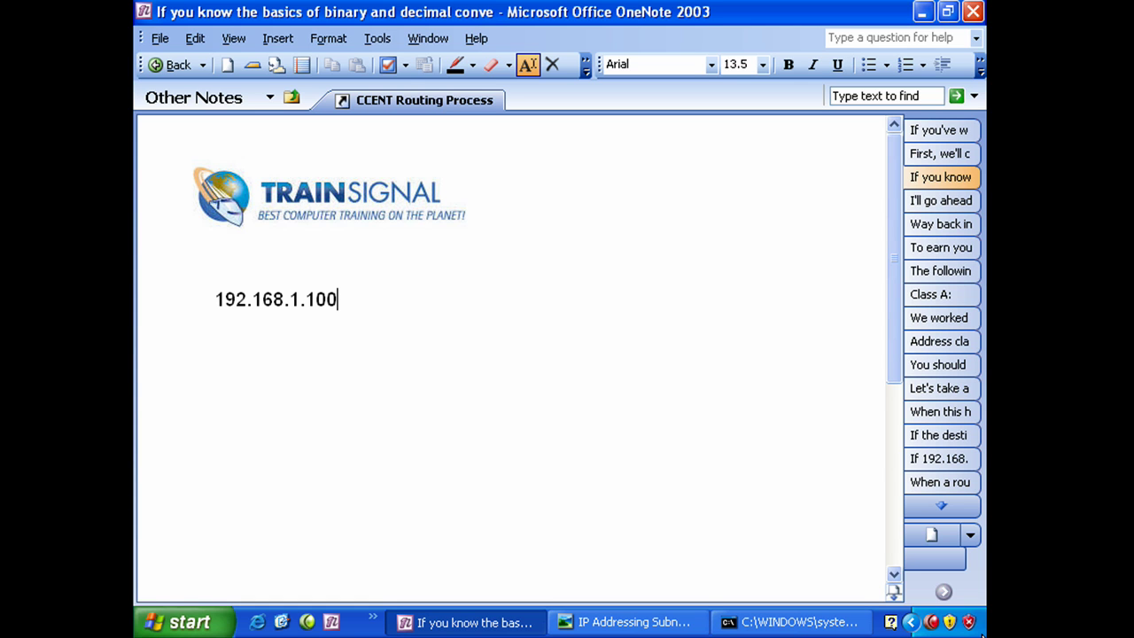
pyautogui.press('Return')
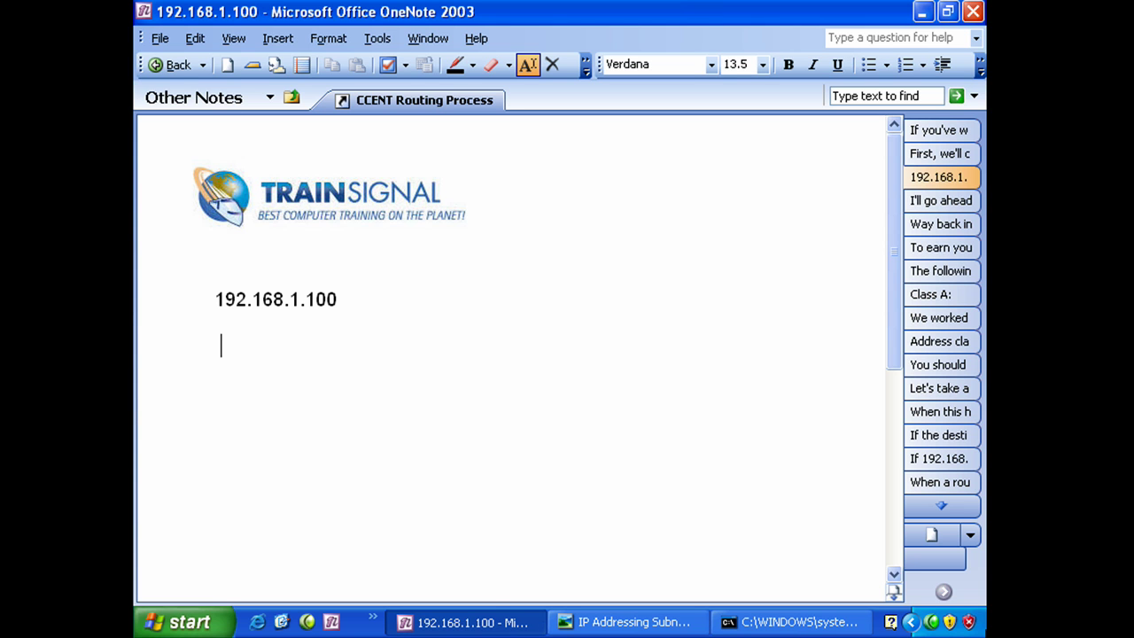
# Add an indented, tab-separated header row below the address with the binary place values 128, 64, 32, 16, 8, 4, 2 and 1
pyautogui.press('Tab')
pyautogui.press('Tab')
pyautogui.write('128')
pyautogui.press('Tab')
pyautogui.write('64')
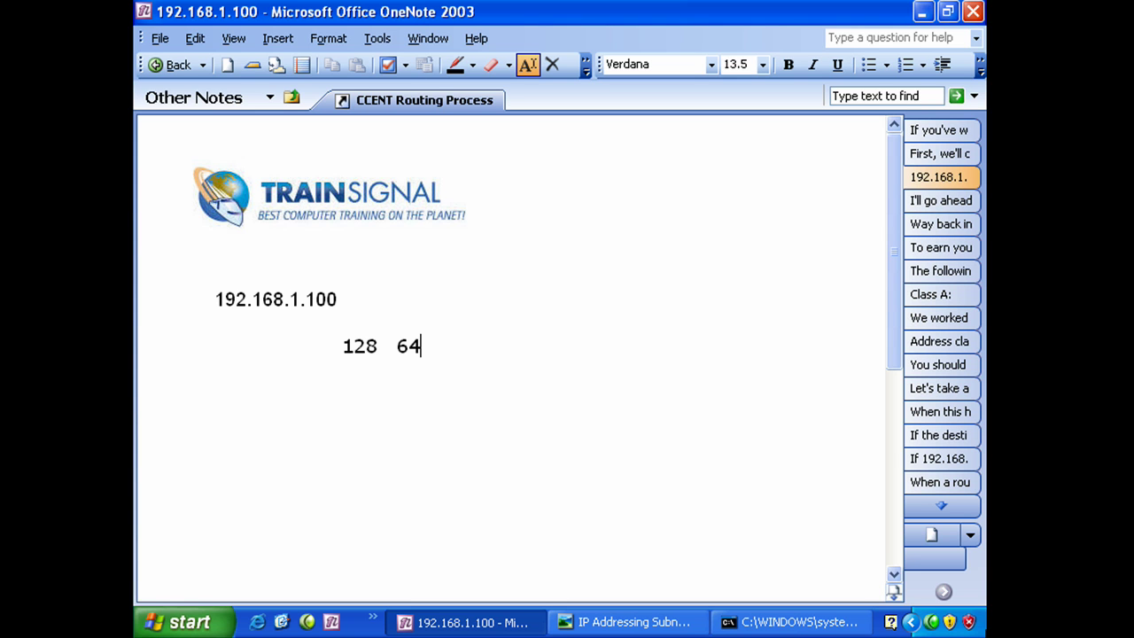
pyautogui.press('Tab')
pyautogui.write('32')
pyautogui.press('Tab')
pyautogui.write('16')
pyautogui.press('Tab')
pyautogui.write('8')
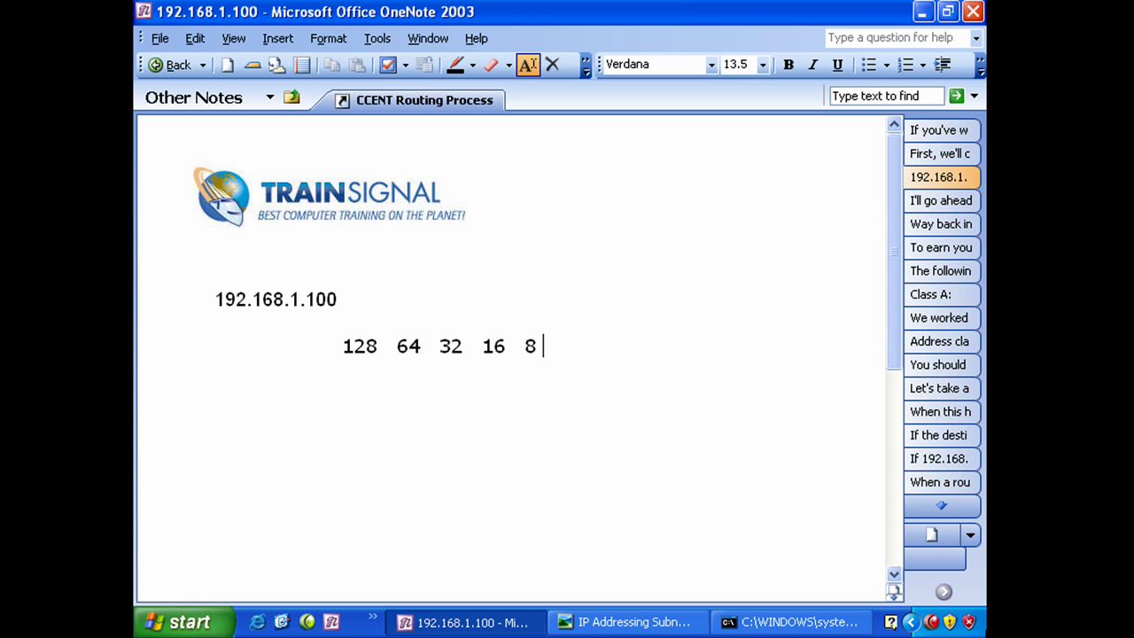
pyautogui.press('Tab')
pyautogui.write('4')
pyautogui.press('Tab')
pyautogui.write('2')
pyautogui.press('Tab')
pyautogui.write('1')
# Begin a row for the first octet, 192, below the place values and enter 1 under the 128 column
pyautogui.press('Return')
pyautogui.write('192')
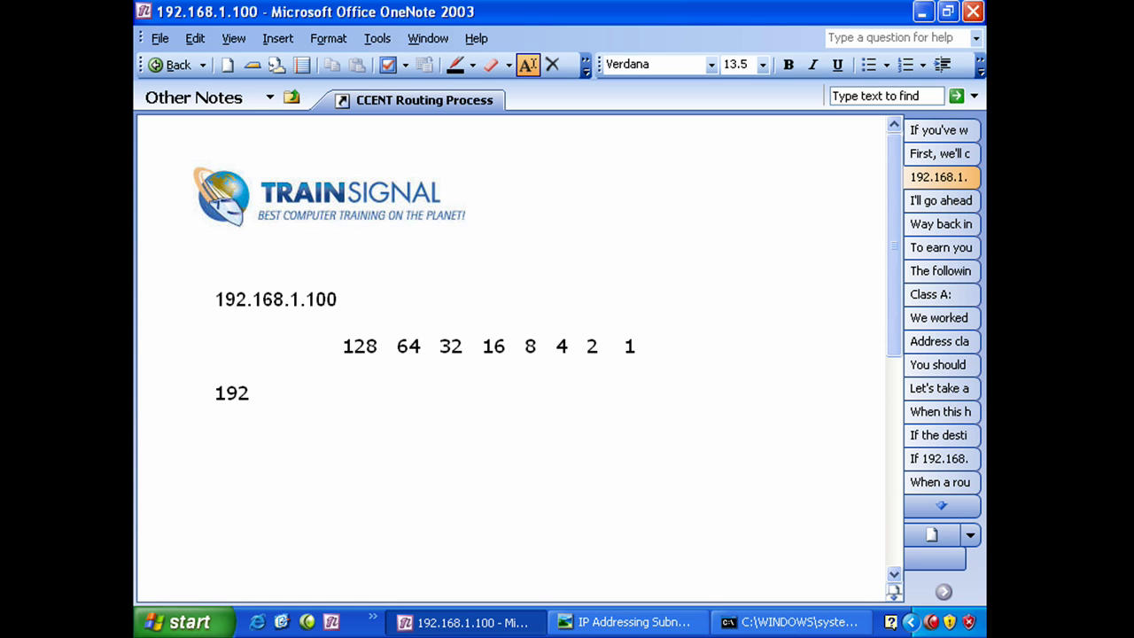
pyautogui.write('1')
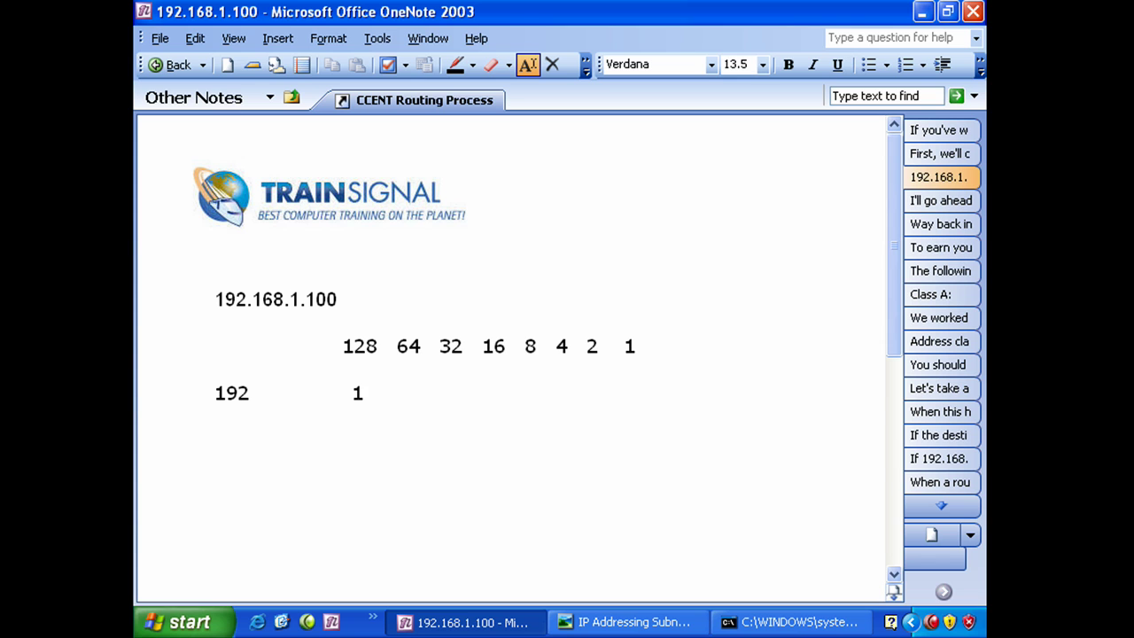